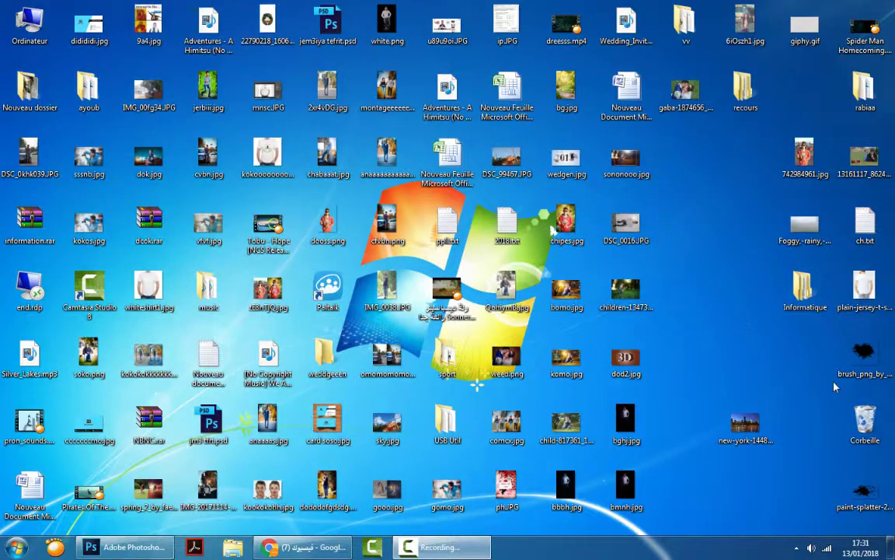
# Open the photo Foggy,-rainy,-window-pane.jpg in Photoshop from the desktop
pyautogui.moveTo(805, 227)
pyautogui.mouseDown()
pyautogui.moveTo(154, 555)
pyautogui.moveTo(412, 370)
pyautogui.mouseUp()
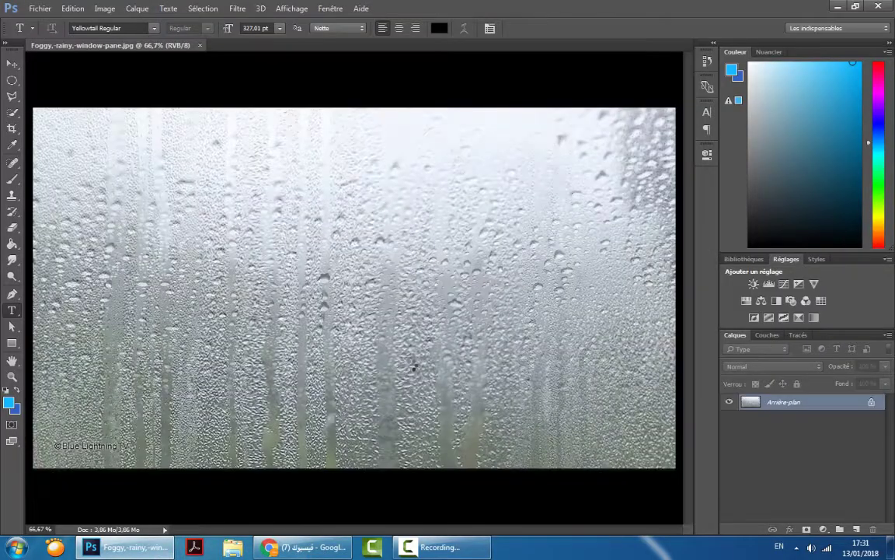
# Unlock the Background as Calque 0 and place the New York skyline image on the canvas
pyautogui.doubleClick(787, 401)
pyautogui.click(591, 152)
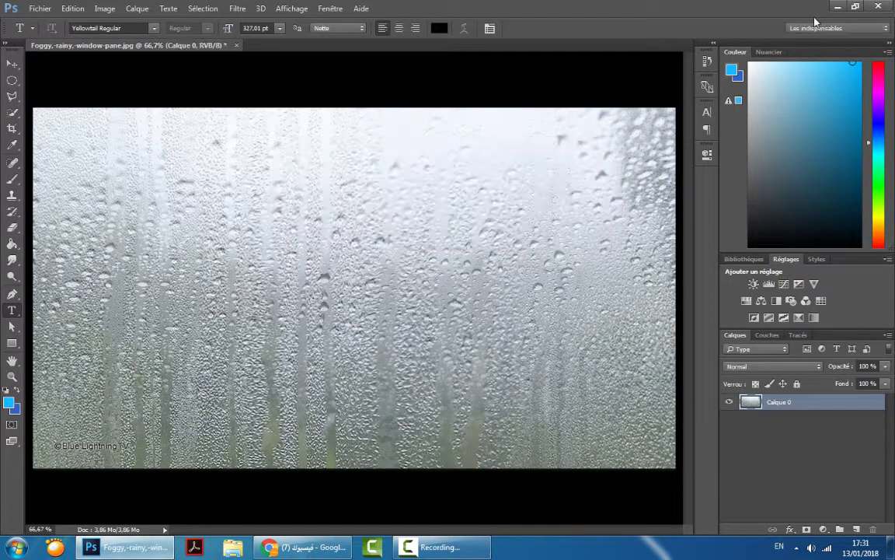
pyautogui.click(838, 6)
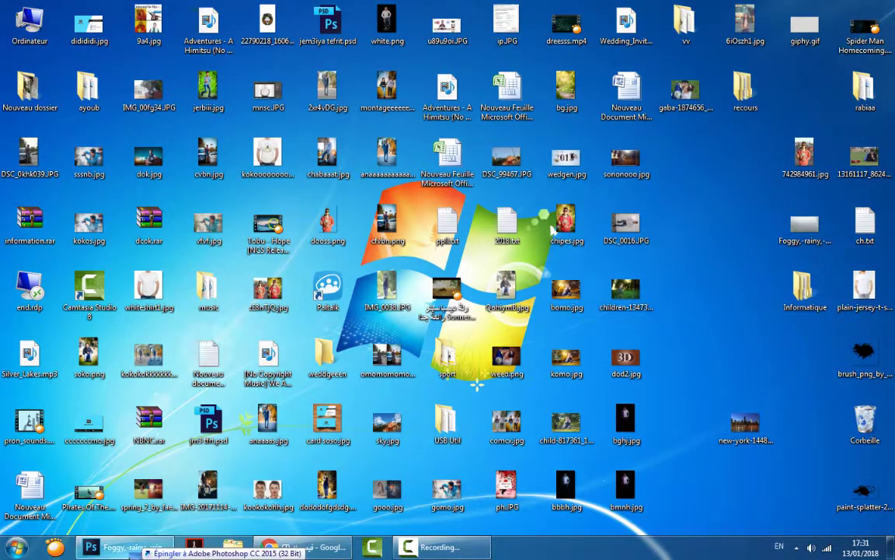
pyautogui.click(136, 552)
pyautogui.moveTo(136, 552)
pyautogui.mouseDown()
pyautogui.moveTo(190, 290)
pyautogui.moveTo(114, 238)
pyautogui.mouseUp()
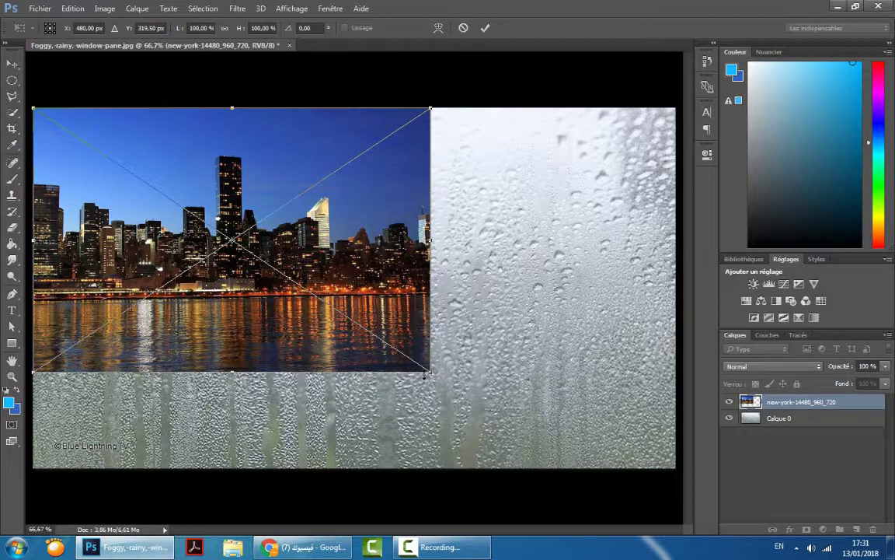
# Scale the skyline to about 162% to cover the canvas and position it
pyautogui.moveTo(426, 374); pyautogui.dragTo(678, 519)
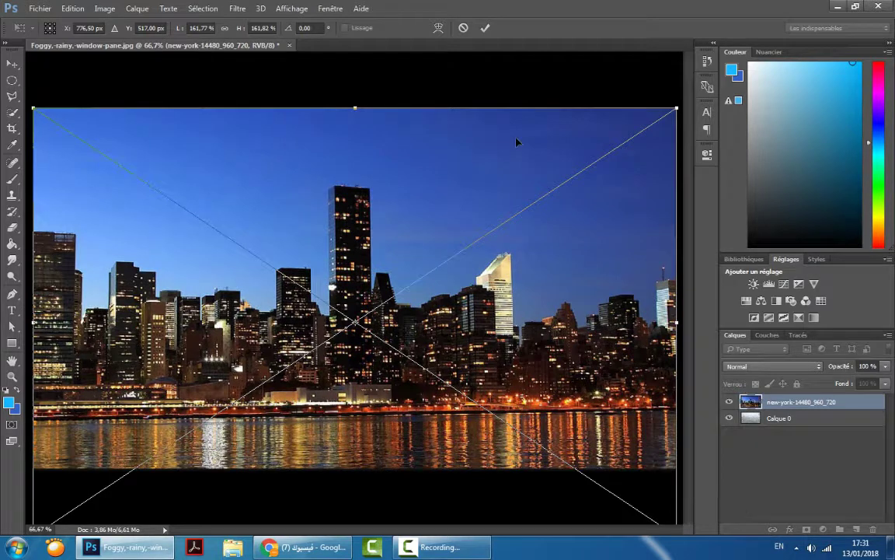
pyautogui.click(485, 28)
pyautogui.press('v')
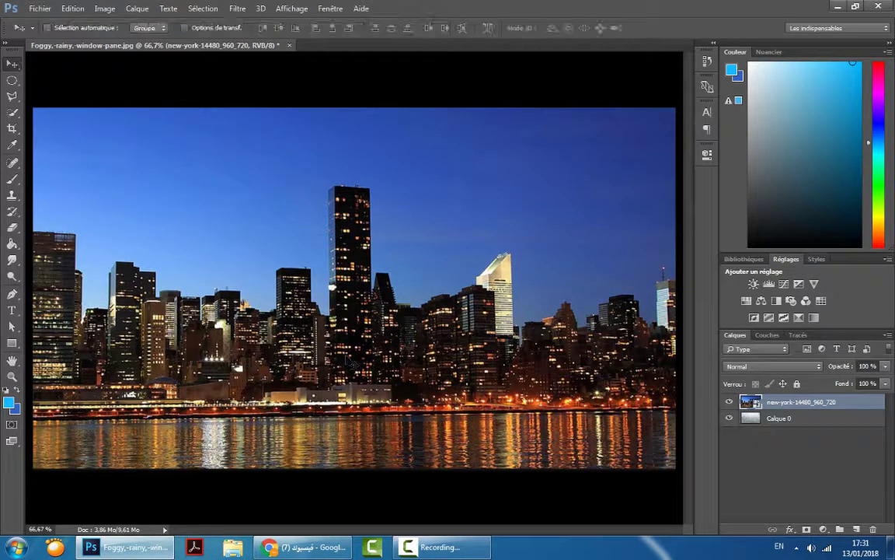
pyautogui.moveTo(354, 364); pyautogui.dragTo(386, 318)
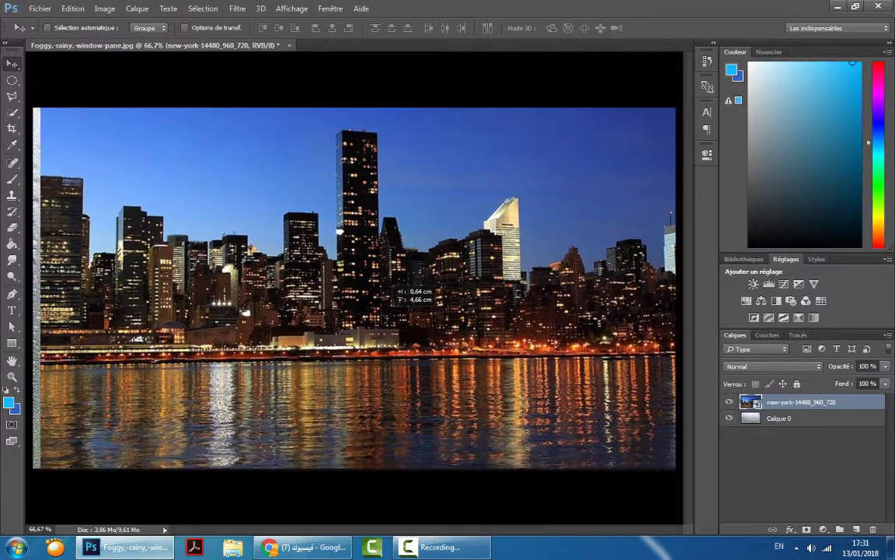
pyautogui.moveTo(386, 317); pyautogui.dragTo(374, 311)
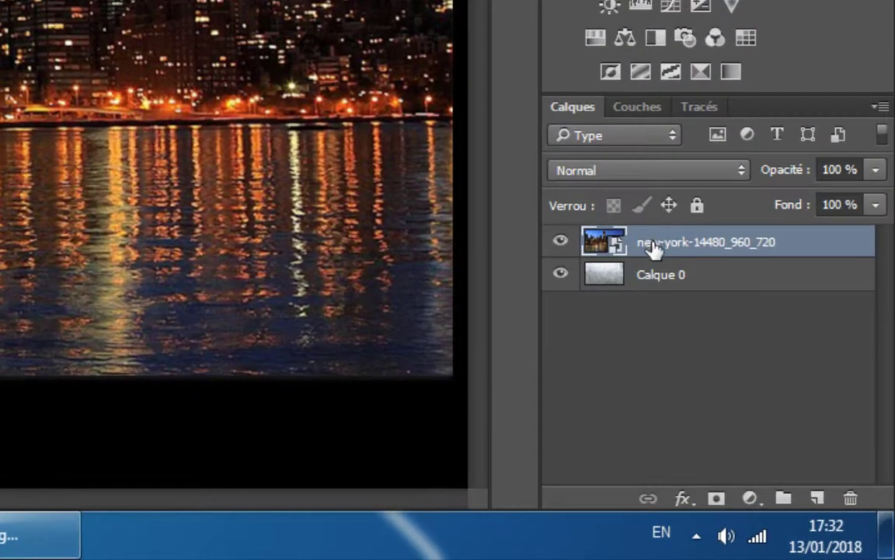
# Clip the skyline layer to the rain photo and apply an 11.4-pixel Gaussian blur
pyautogui.rightClick(786, 405)
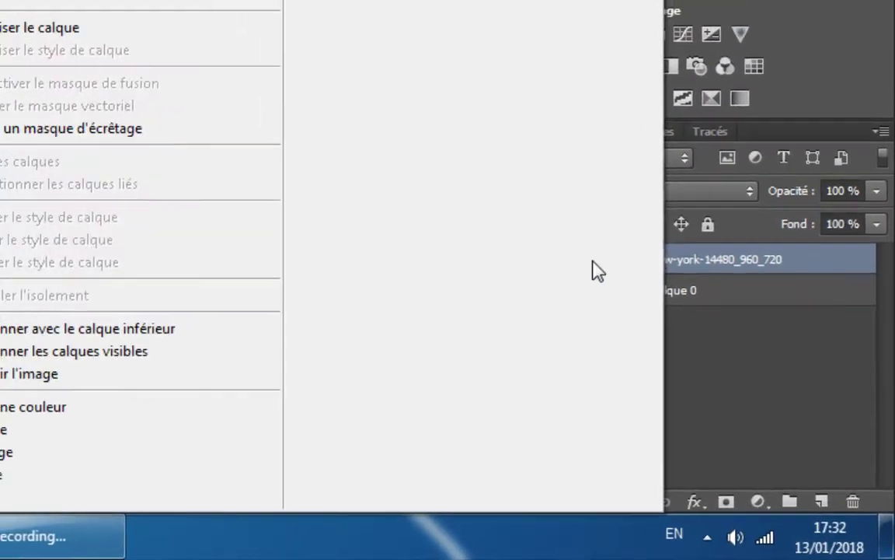
pyautogui.click(221, 189)
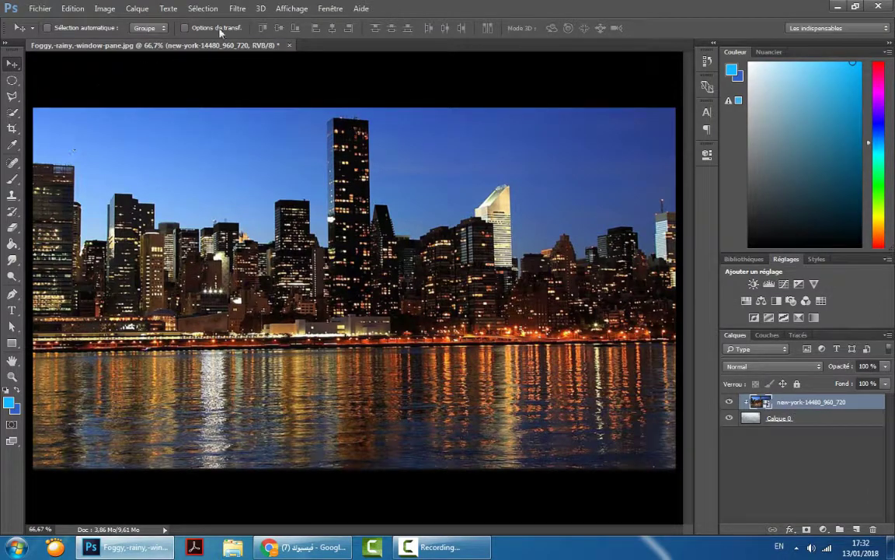
pyautogui.click(237, 8)
pyautogui.moveTo(379, 281)
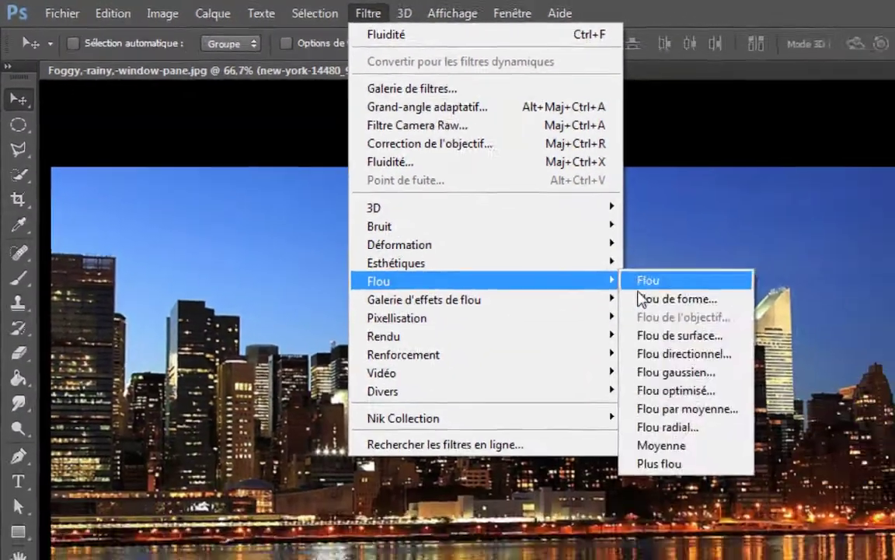
pyautogui.click(677, 372)
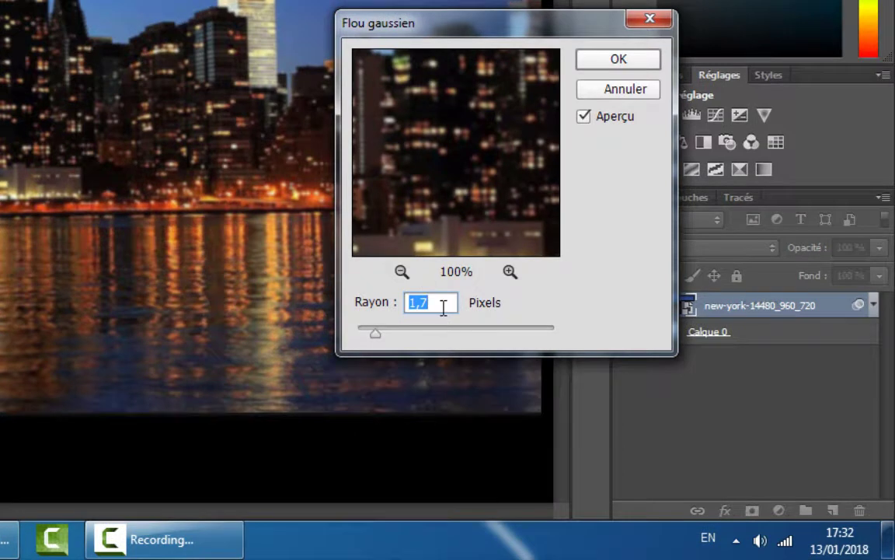
pyautogui.write('10')
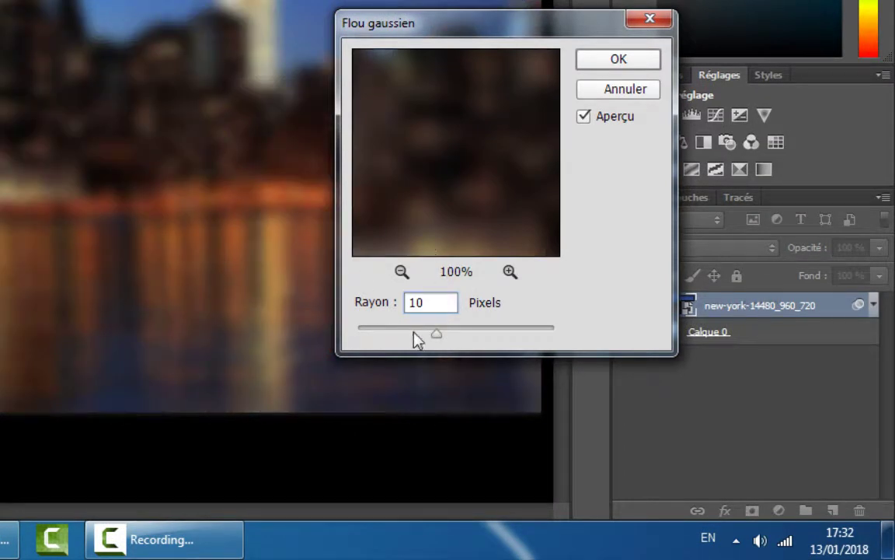
pyautogui.moveTo(439, 344); pyautogui.dragTo(440, 341)
pyautogui.click(599, 63)
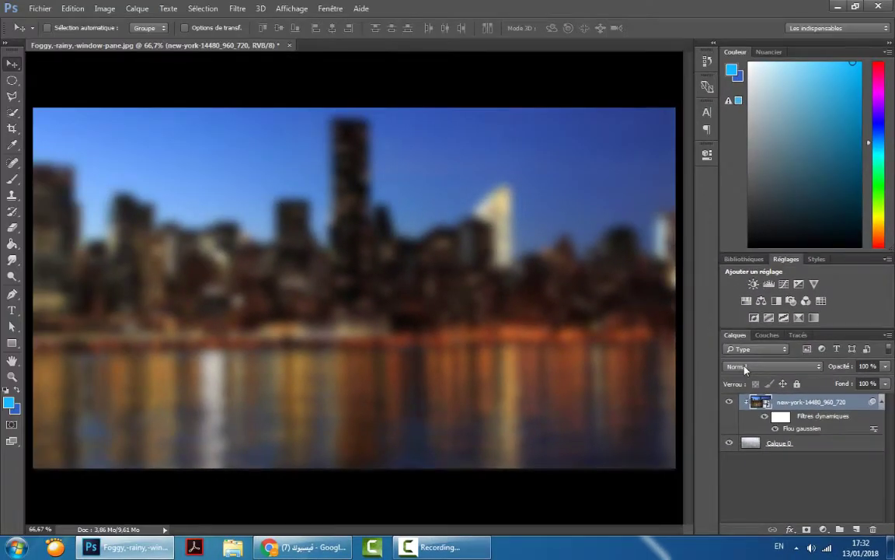
# Set the skyline layer's blend mode to Incrustation (Overlay)
pyautogui.click(774, 366)
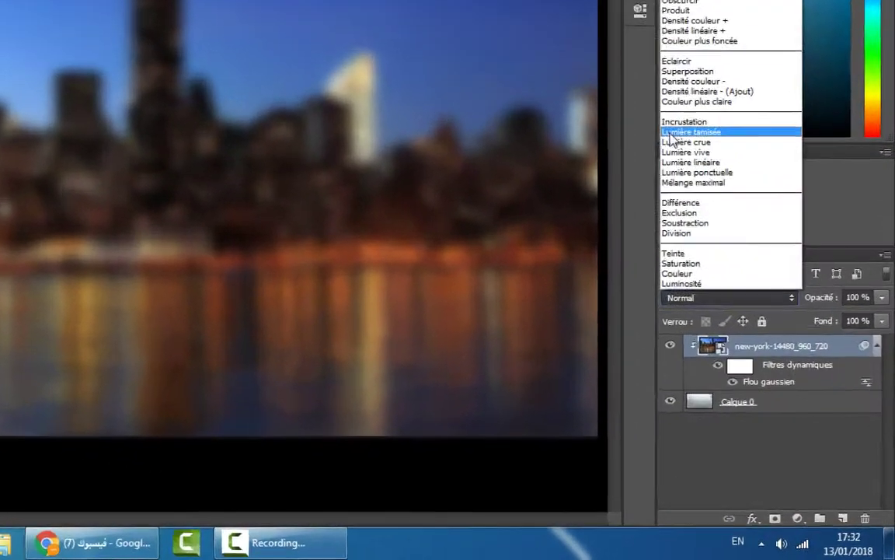
pyautogui.click(742, 235)
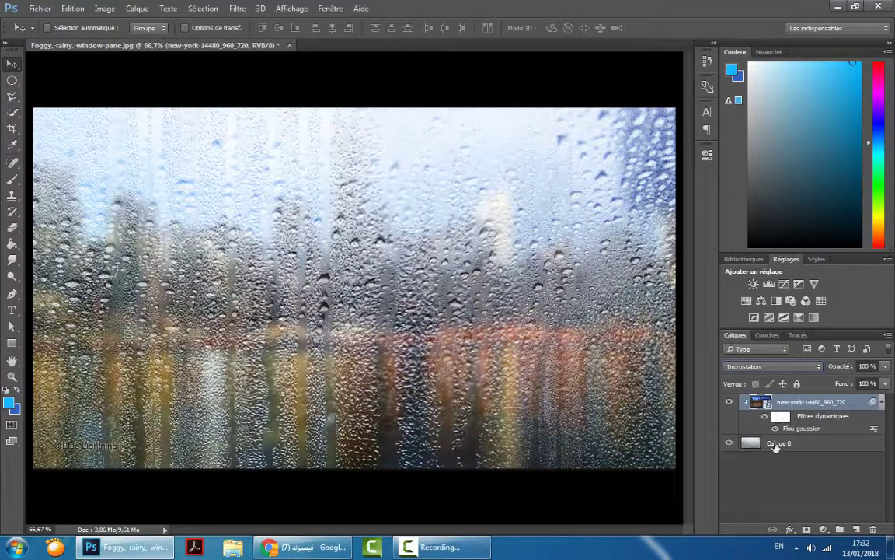
pyautogui.click(775, 446)
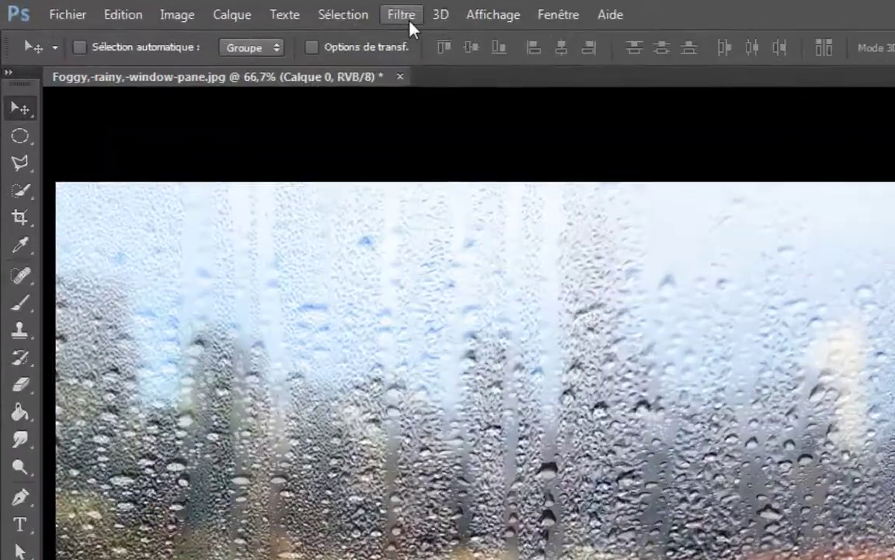
# Soften the rain photo Calque 0 with a 1.9-pixel Gaussian blur
pyautogui.click(237, 8)
pyautogui.moveTo(623, 463)
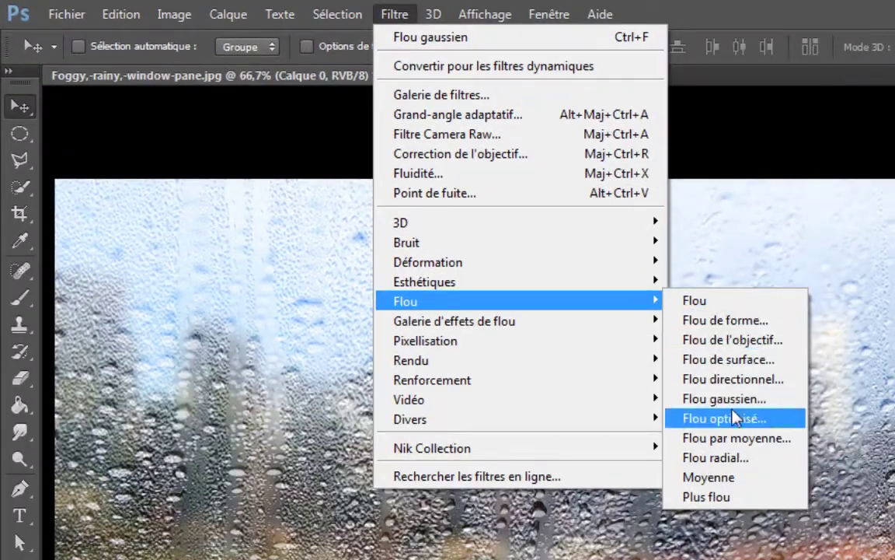
pyautogui.click(723, 398)
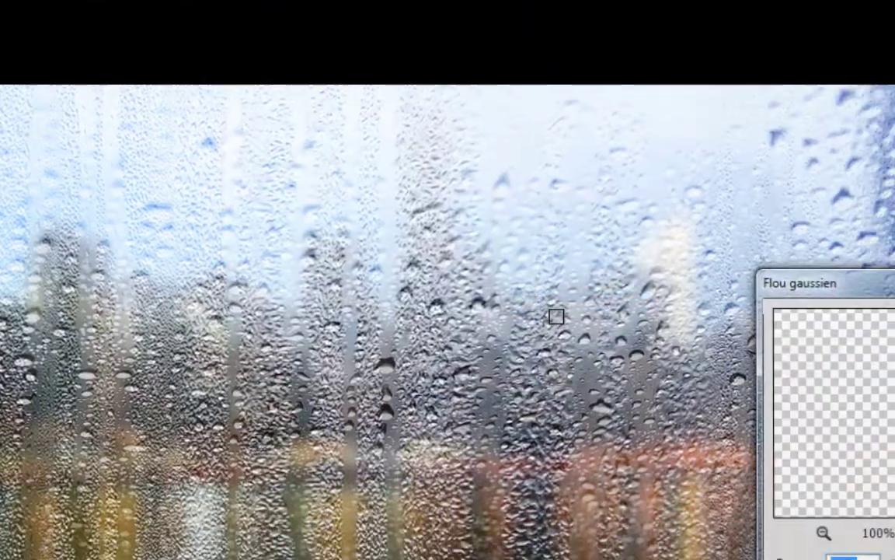
pyautogui.moveTo(444, 348)
pyautogui.mouseDown()
pyautogui.moveTo(356, 339)
pyautogui.moveTo(381, 339)
pyautogui.mouseUp()
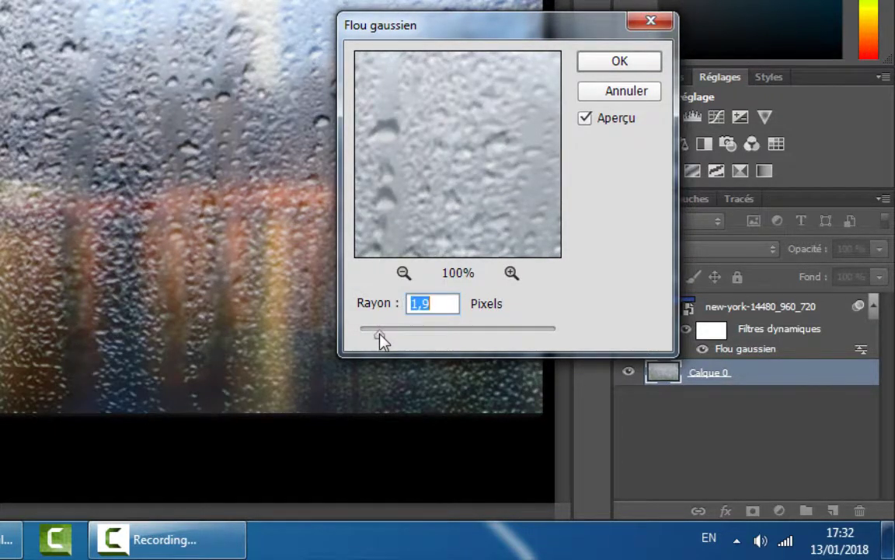
pyautogui.click(597, 70)
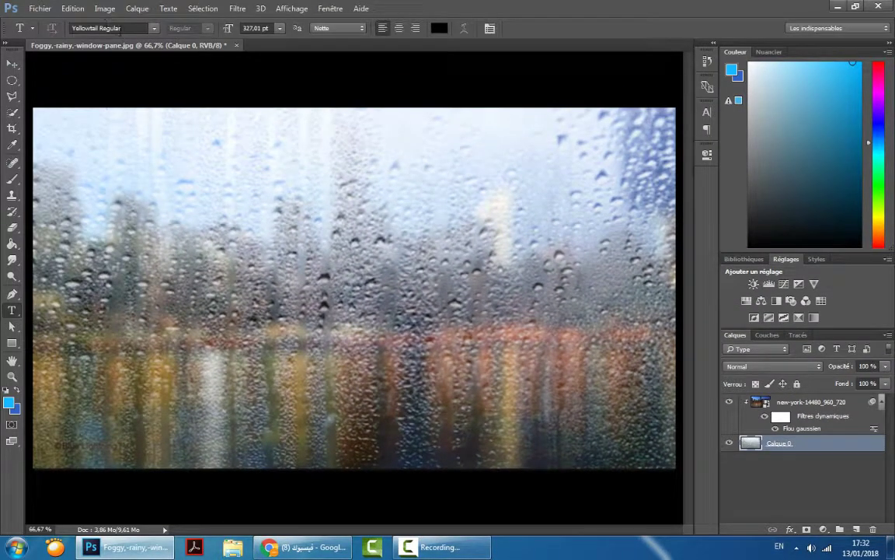
pyautogui.click(116, 28)
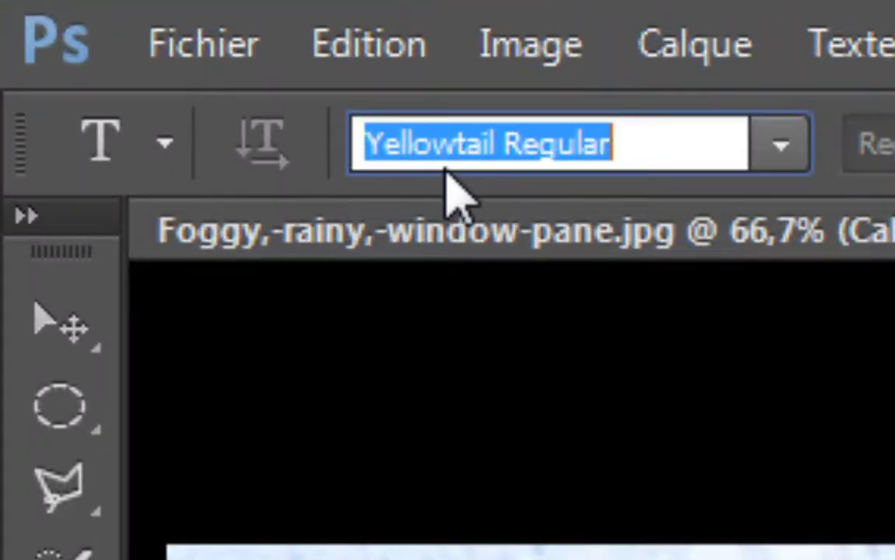
# Type the word 'photoshop' on the glass in Yellowtail and nudge it lower
pyautogui.click(125, 285)
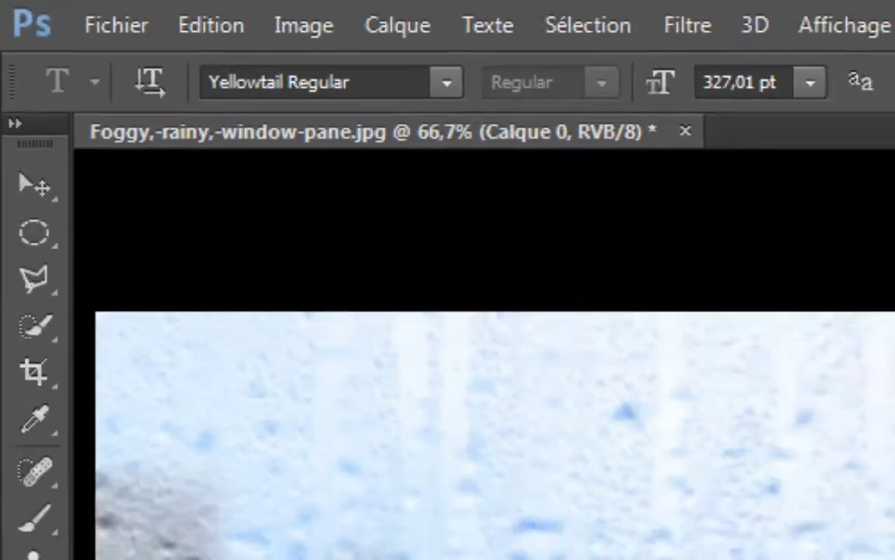
pyautogui.write('bho')
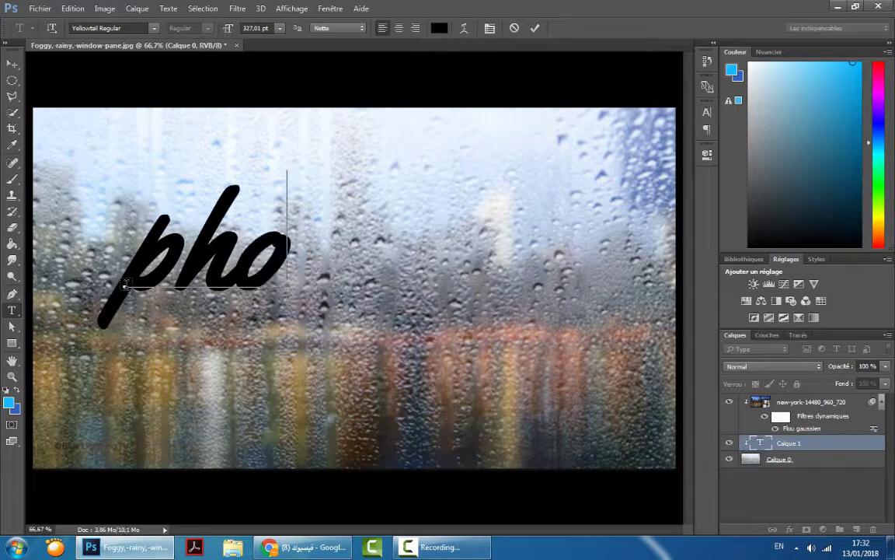
pyautogui.write('to')
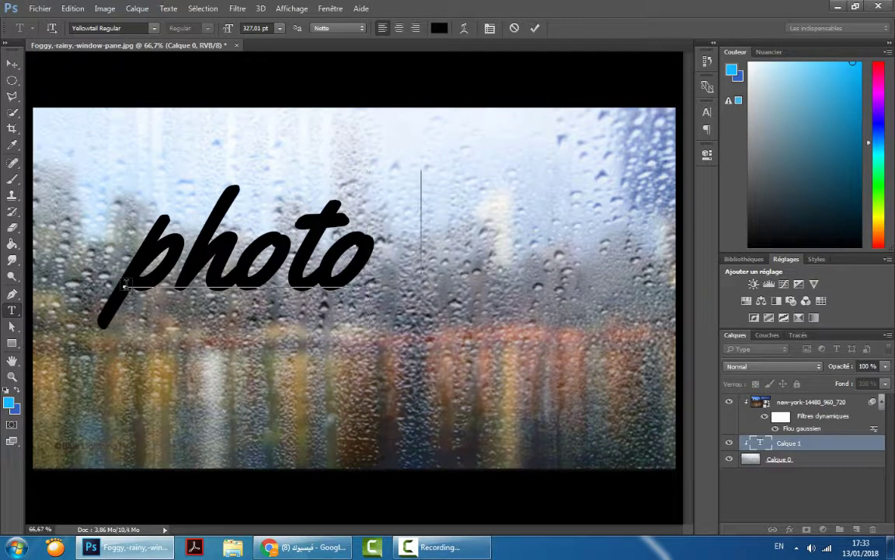
pyautogui.write('sho')
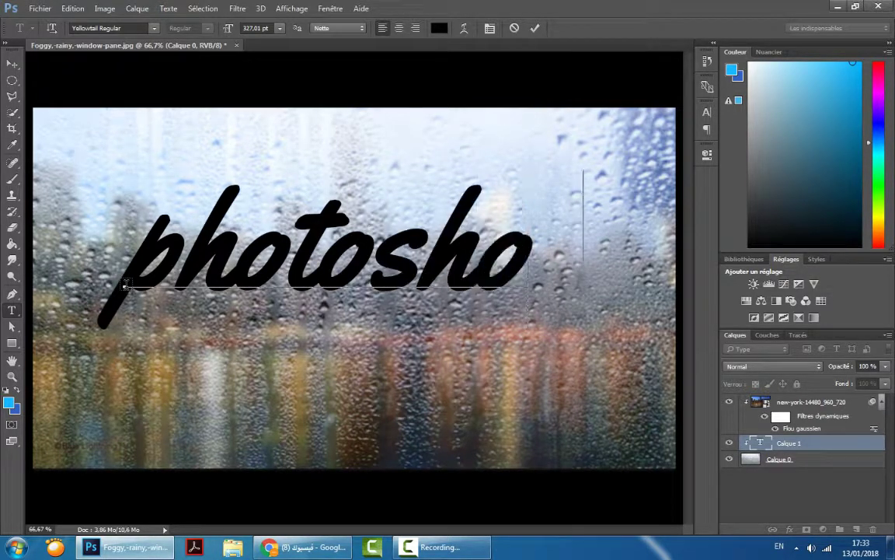
pyautogui.write('p')
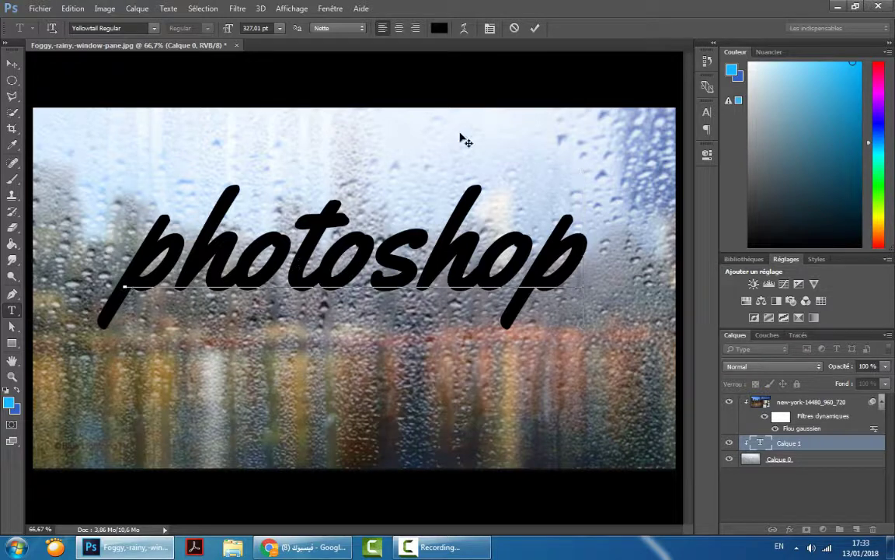
pyautogui.click(535, 28)
pyautogui.click(11, 63)
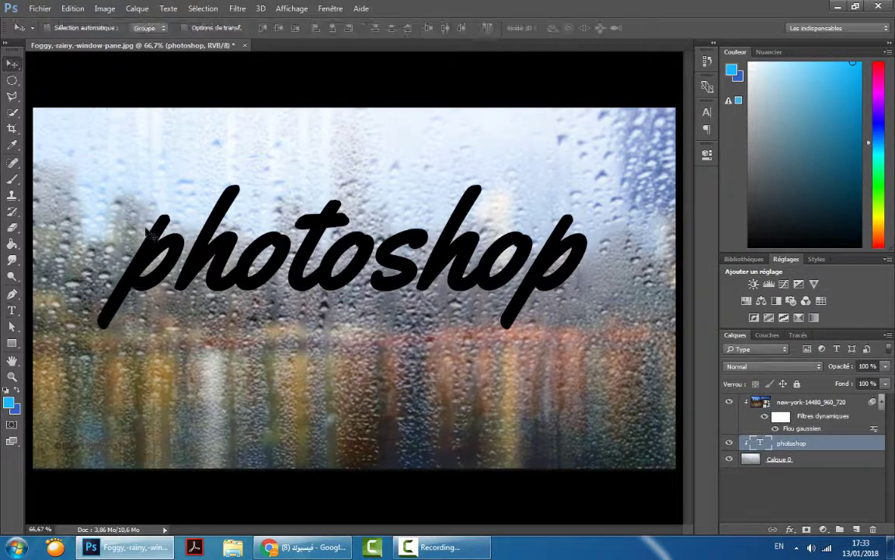
pyautogui.moveTo(216, 252); pyautogui.dragTo(220, 268)
# Enlarge the 'photoshop' text slightly, reposition it, and rasterize the type layer
pyautogui.hotkey('ctrl', 't')
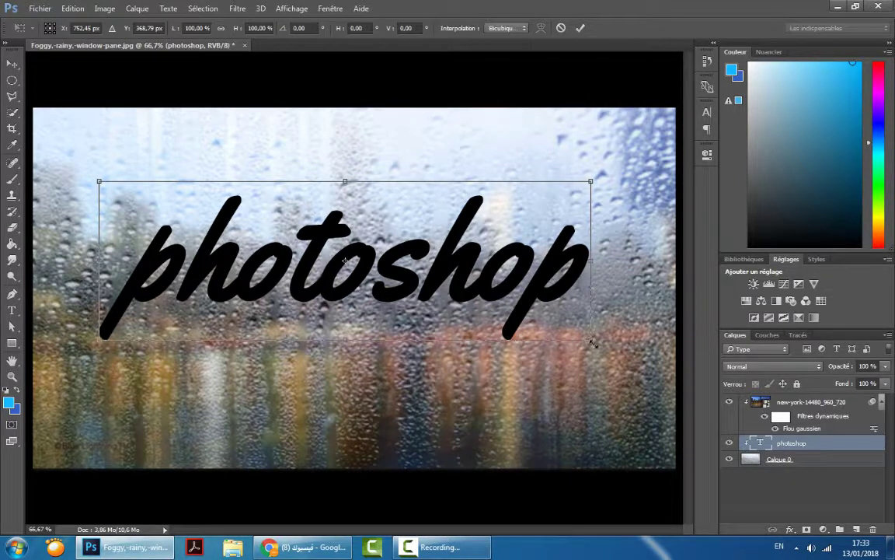
pyautogui.moveTo(592, 342); pyautogui.dragTo(597, 344)
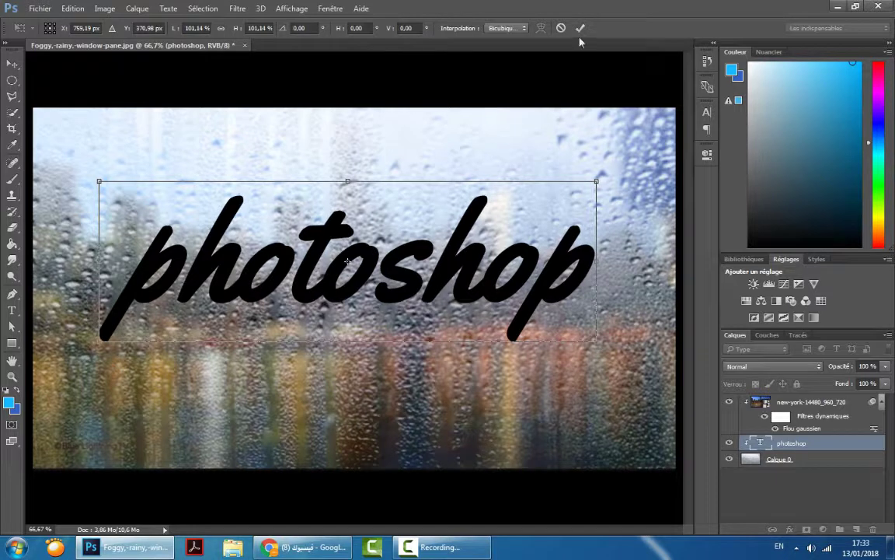
pyautogui.press('Return')
pyautogui.moveTo(300, 306); pyautogui.dragTo(297, 315)
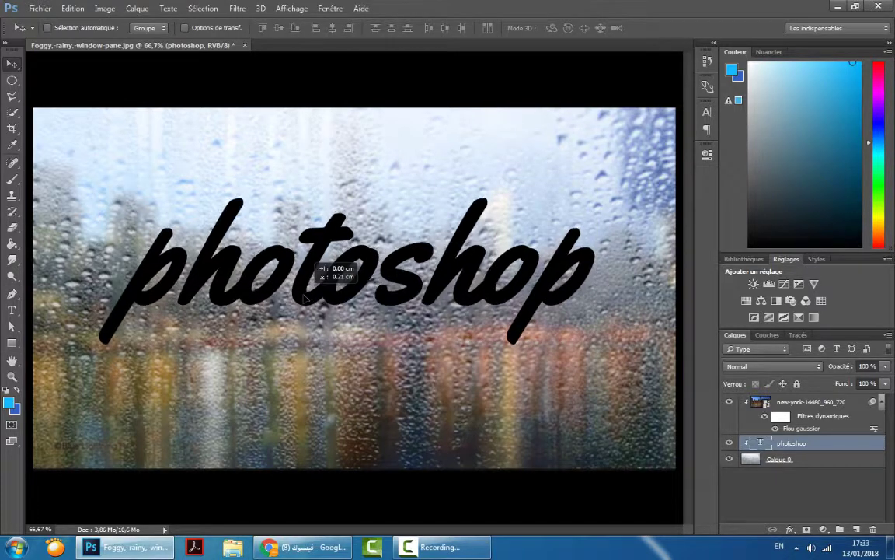
pyautogui.rightClick(779, 448)
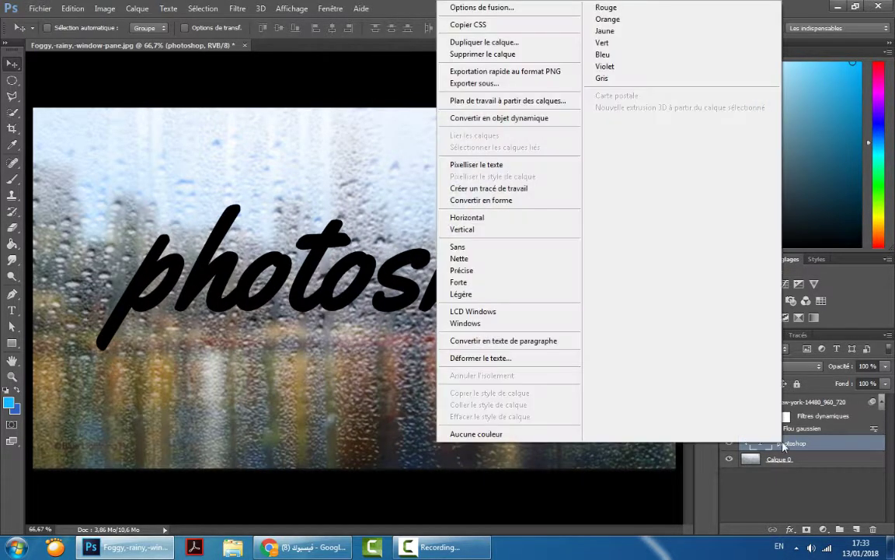
pyautogui.click(468, 163)
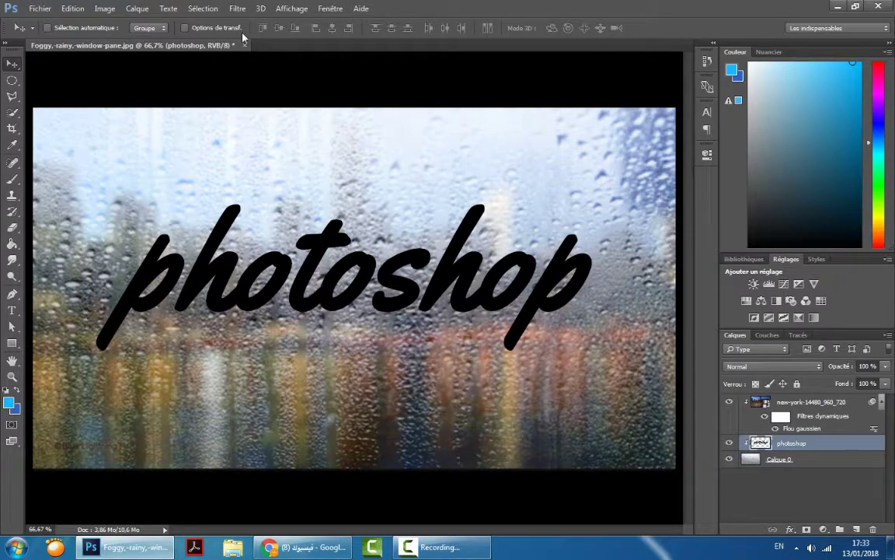
# Use Liquify to pull drips down from the p and s letters of 'photoshop'
pyautogui.click(237, 8)
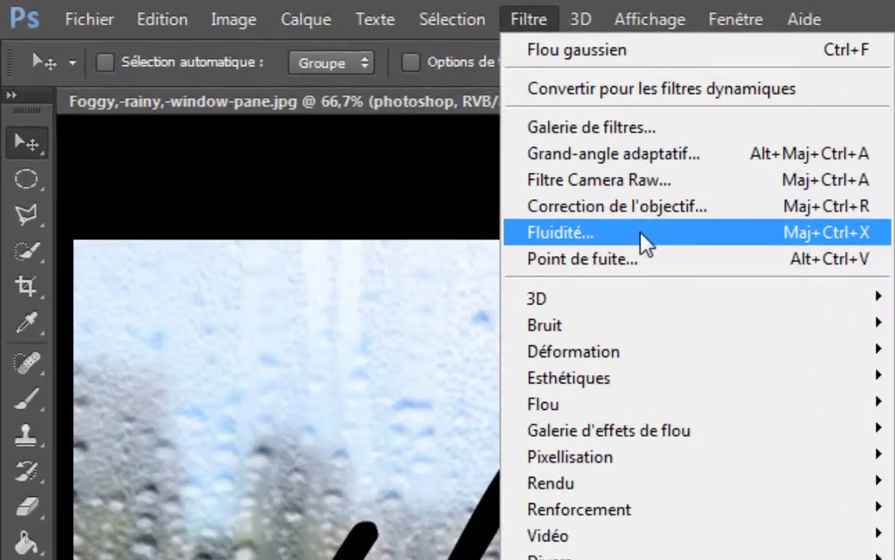
pyautogui.click(291, 109)
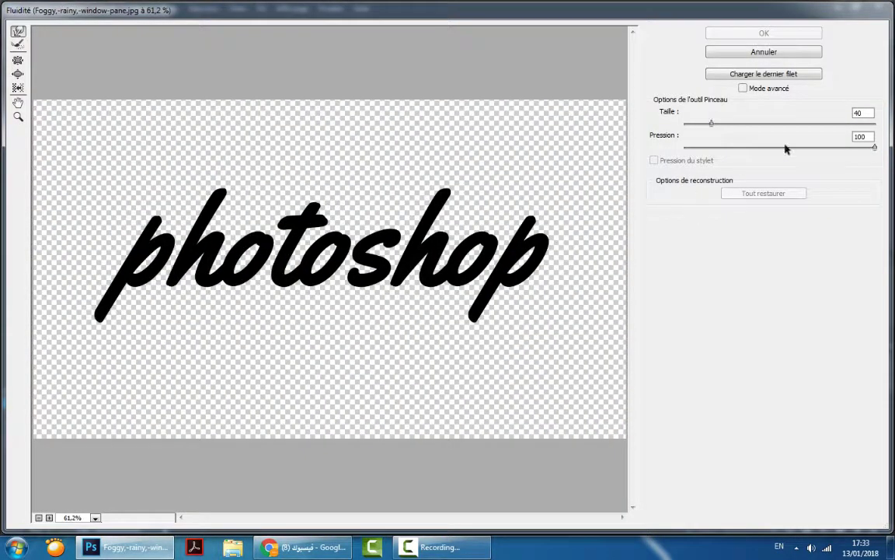
pyautogui.click(864, 136)
pyautogui.moveTo(80, 295); pyautogui.dragTo(89, 325)
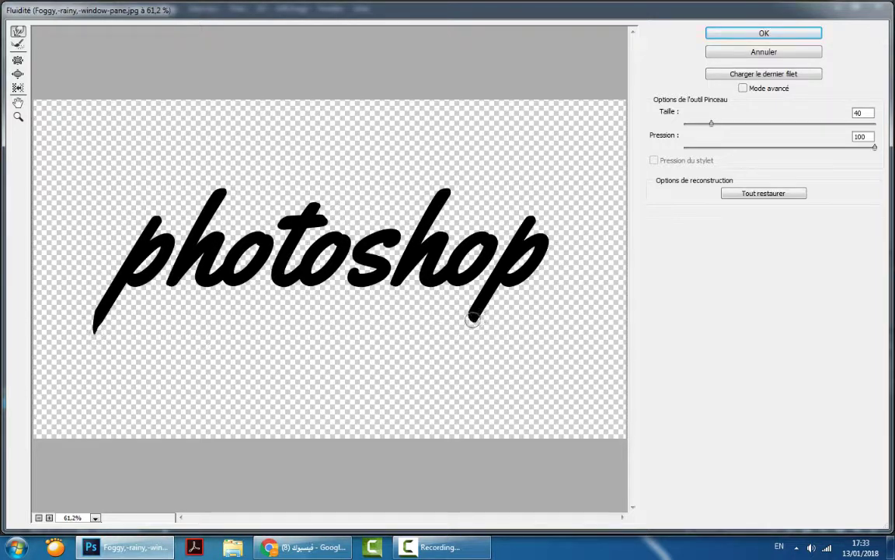
pyautogui.moveTo(469, 318); pyautogui.dragTo(477, 357)
pyautogui.moveTo(389, 282); pyautogui.dragTo(392, 297)
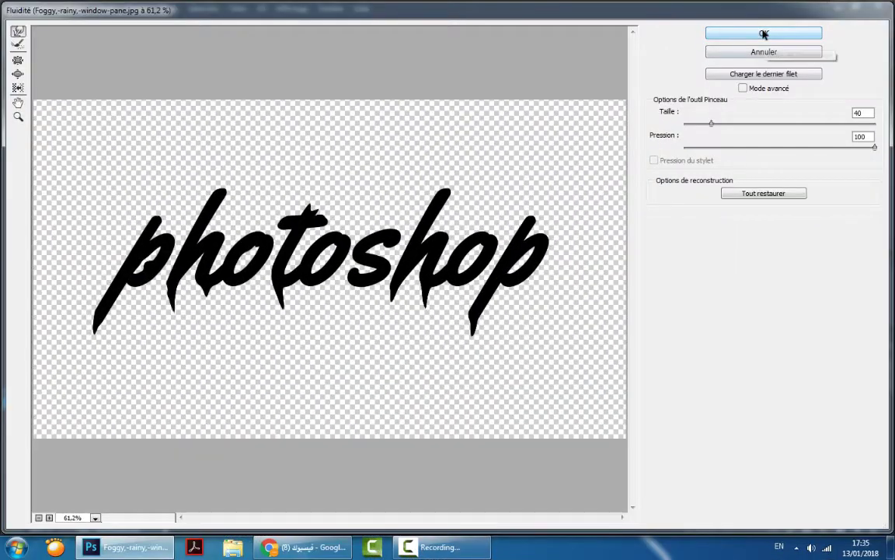
pyautogui.click(764, 35)
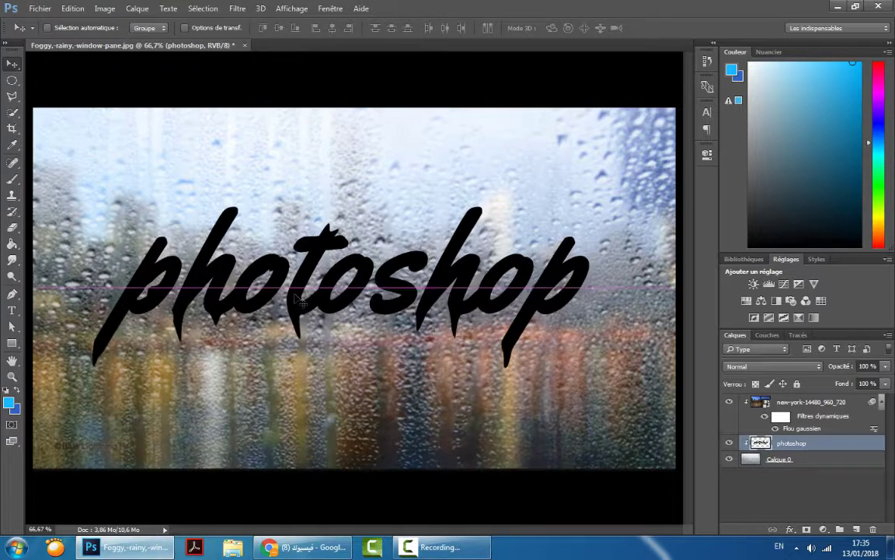
# Blend the 'photoshop' text layer in Incrustation mode and nudge it slightly upward
pyautogui.moveTo(297, 298); pyautogui.dragTo(300, 296)
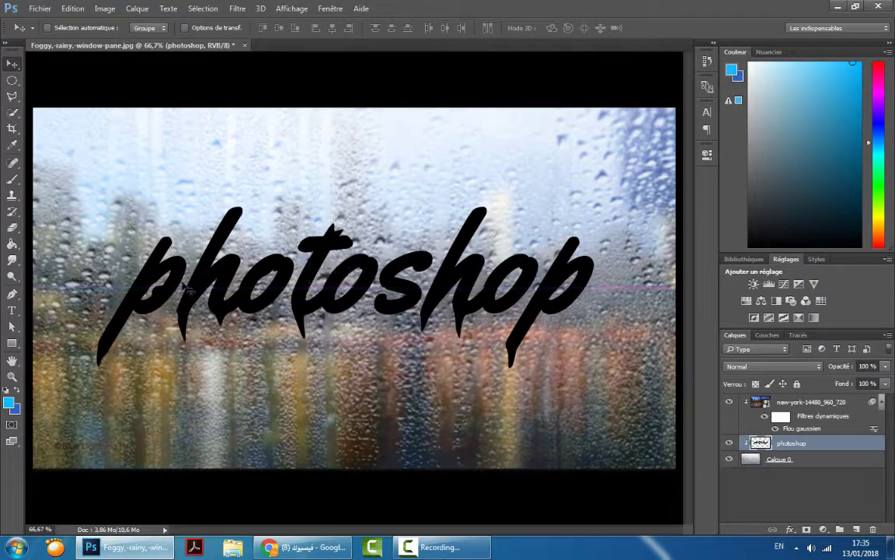
pyautogui.click(753, 368)
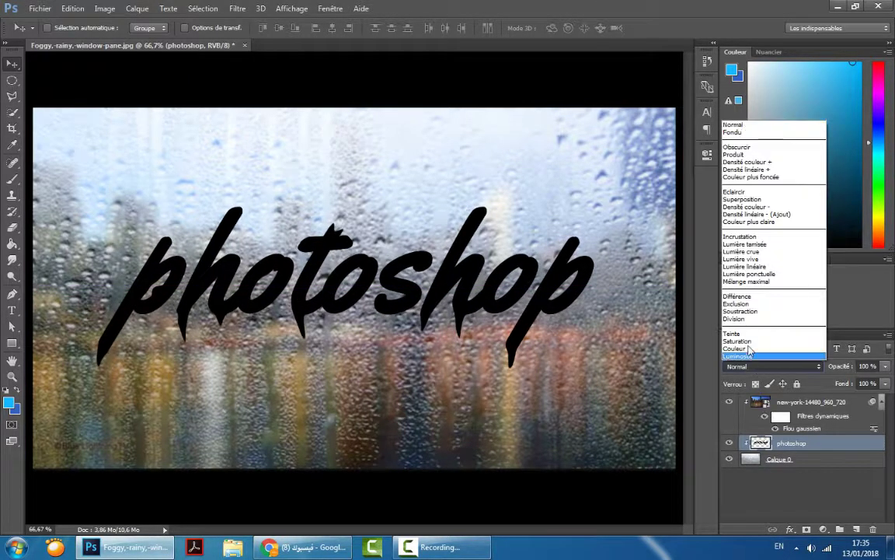
pyautogui.click(739, 236)
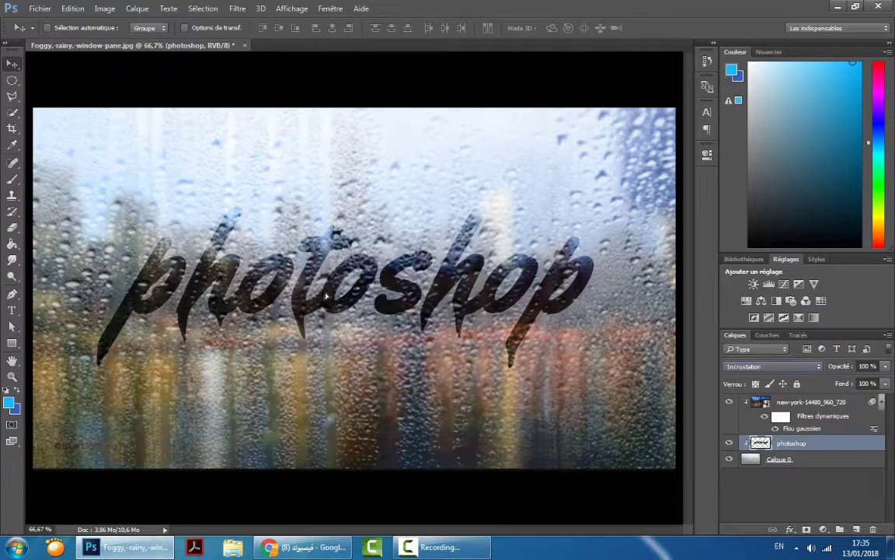
pyautogui.moveTo(327, 295); pyautogui.dragTo(327, 295)
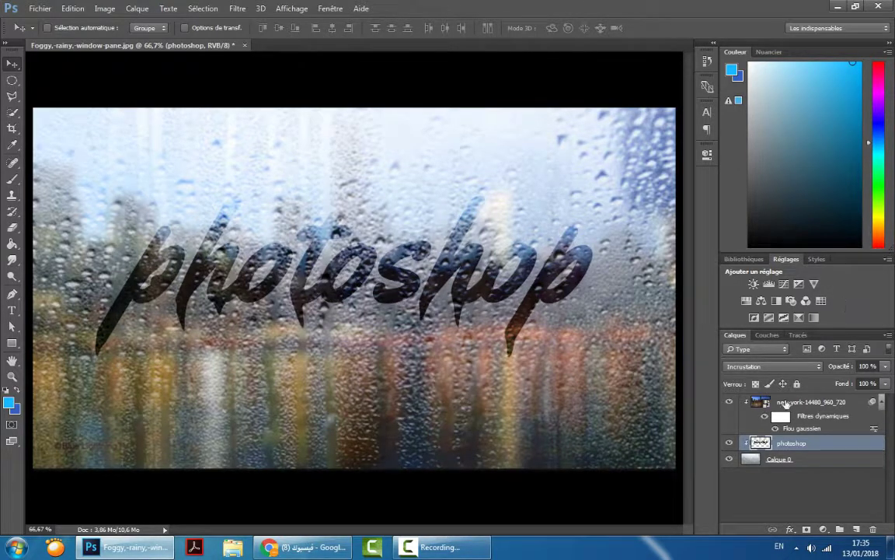
pyautogui.click(808, 402)
# Add a Colour Lookup layer with a teal-orange 3D LUT at about 25% opacity
pyautogui.click(822, 301)
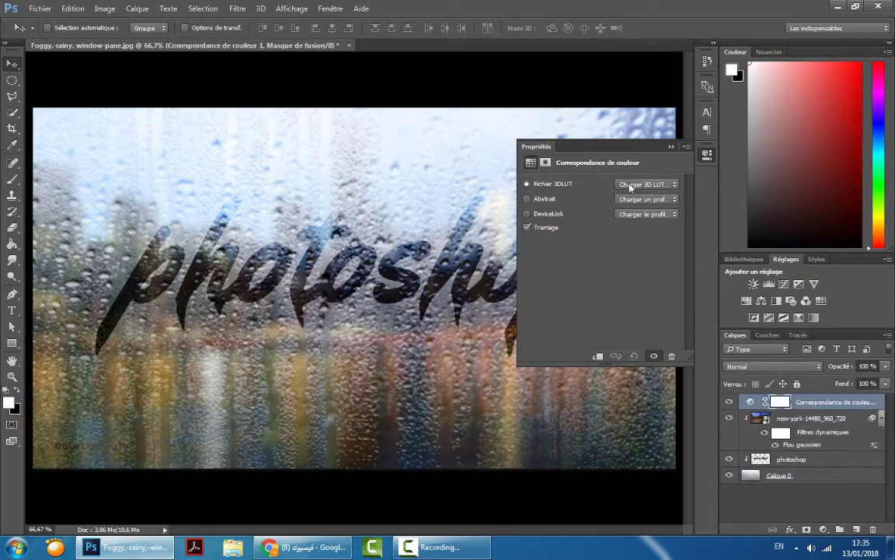
pyautogui.click(647, 184)
pyautogui.click(661, 374)
pyautogui.click(671, 147)
pyautogui.click(883, 366)
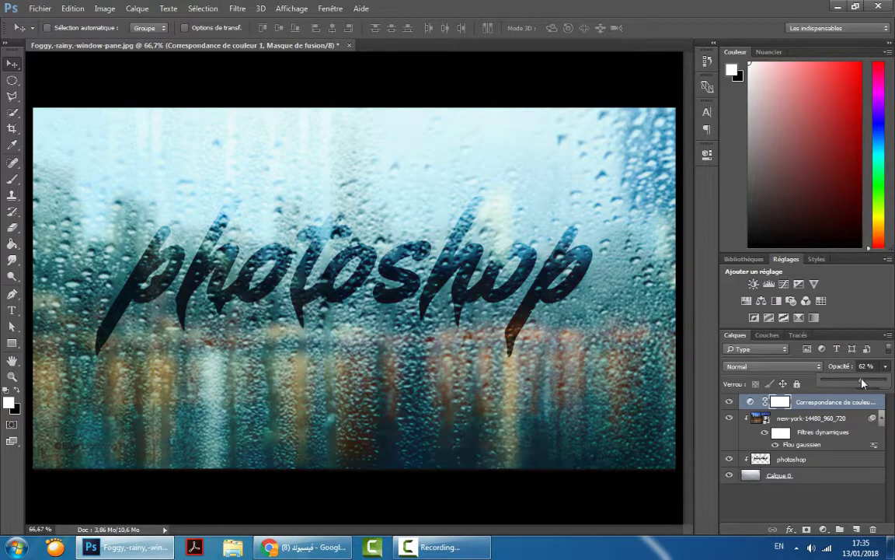
pyautogui.moveTo(839, 380); pyautogui.dragTo(839, 388)
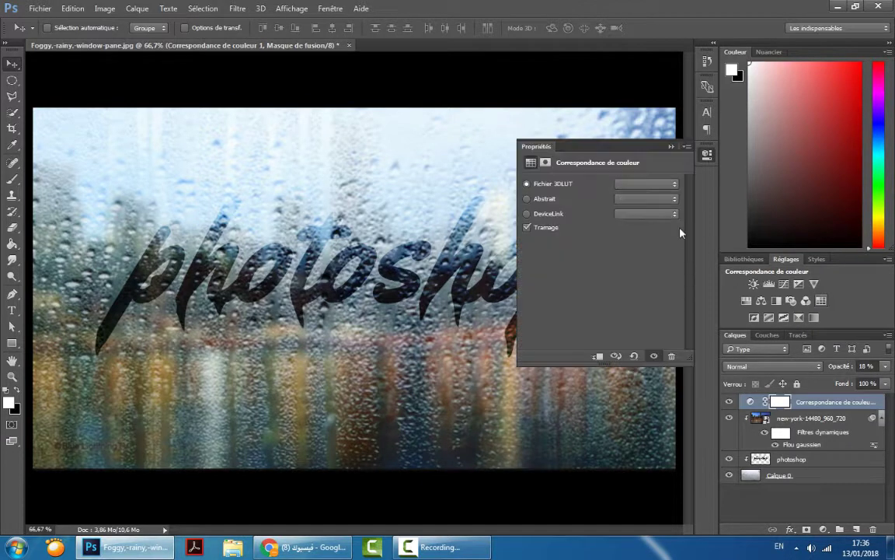
# Add a second Colour Lookup layer using DropBlues.3DL at 24% opacity
pyautogui.click(821, 300)
pyautogui.click(646, 184)
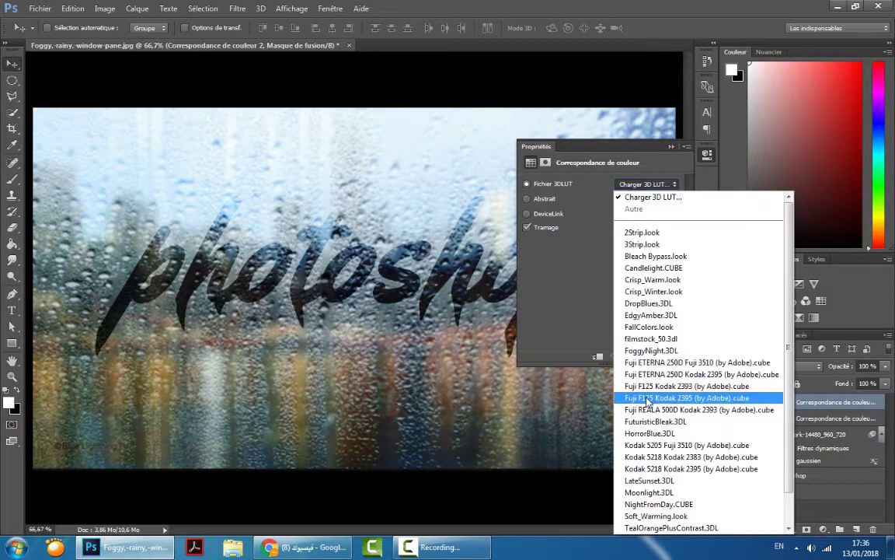
pyautogui.click(651, 303)
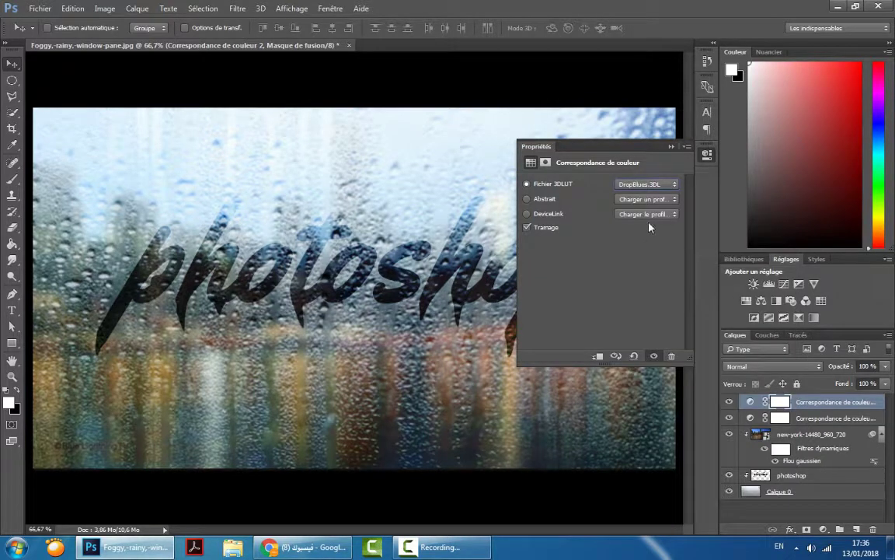
pyautogui.click(671, 147)
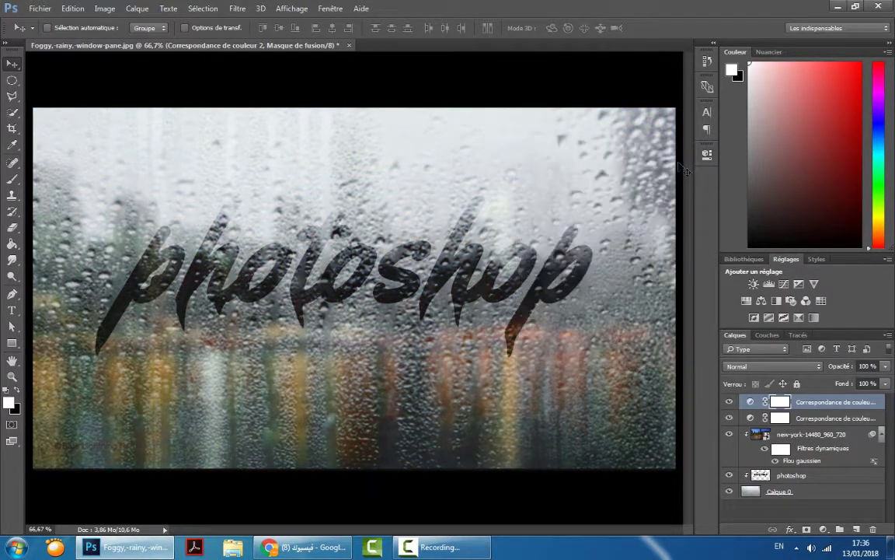
pyautogui.moveTo(883, 370); pyautogui.dragTo(866, 382)
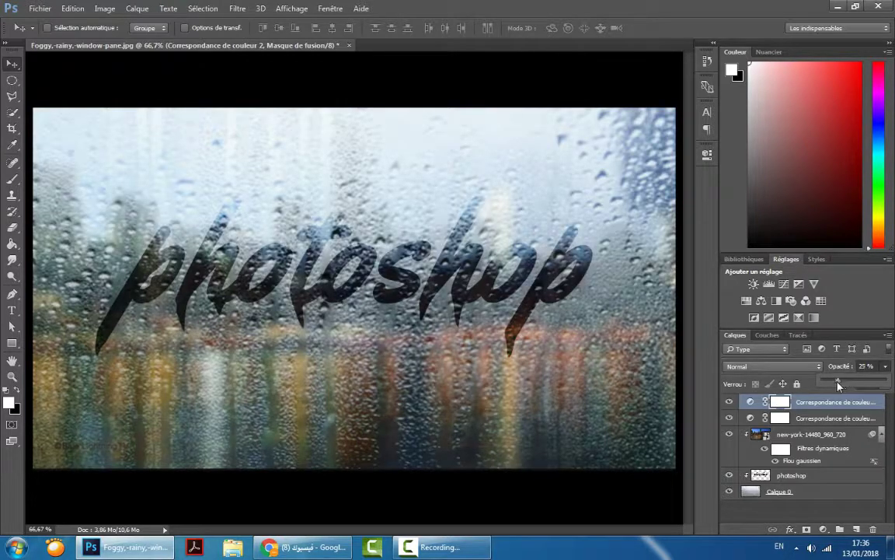
pyautogui.moveTo(838, 384); pyautogui.dragTo(835, 384)
# Apply a 1.3-pixel Gaussian blur to the glass layer Calque 0
pyautogui.click(775, 492)
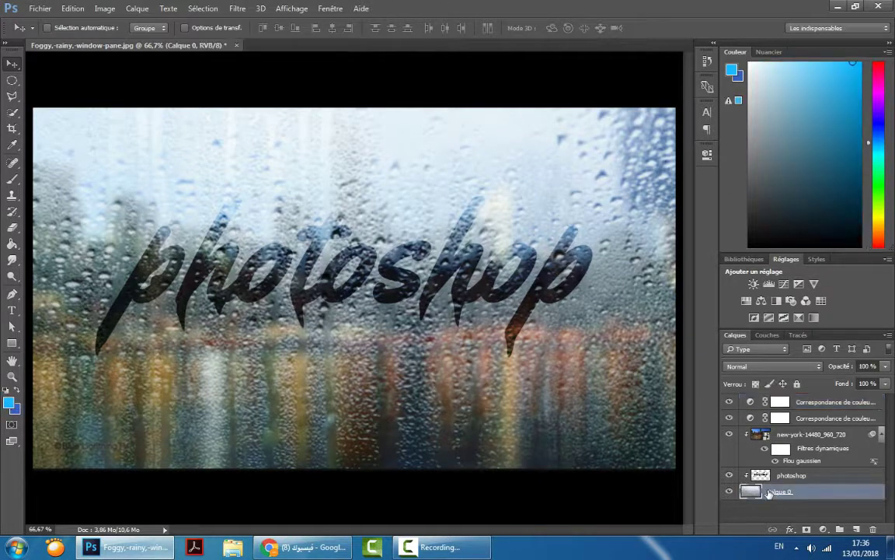
pyautogui.click(239, 9)
pyautogui.moveTo(311, 181)
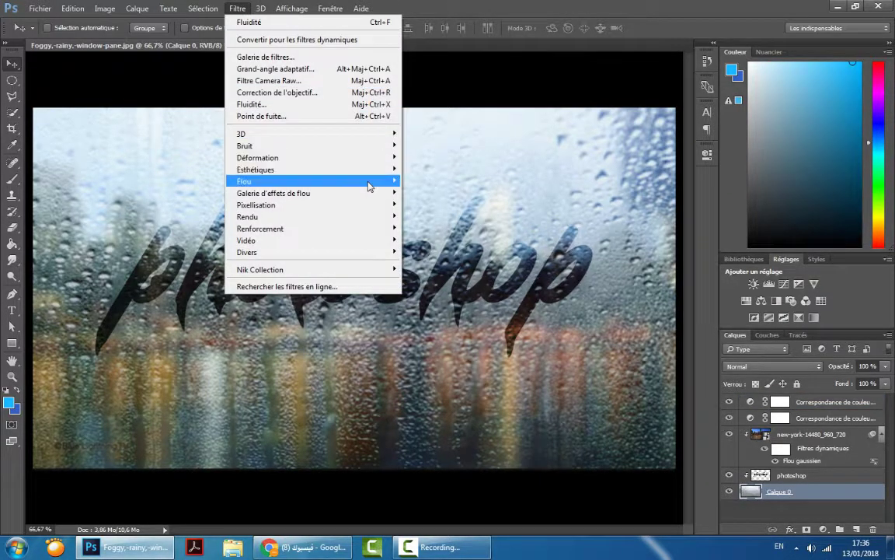
pyautogui.click(435, 240)
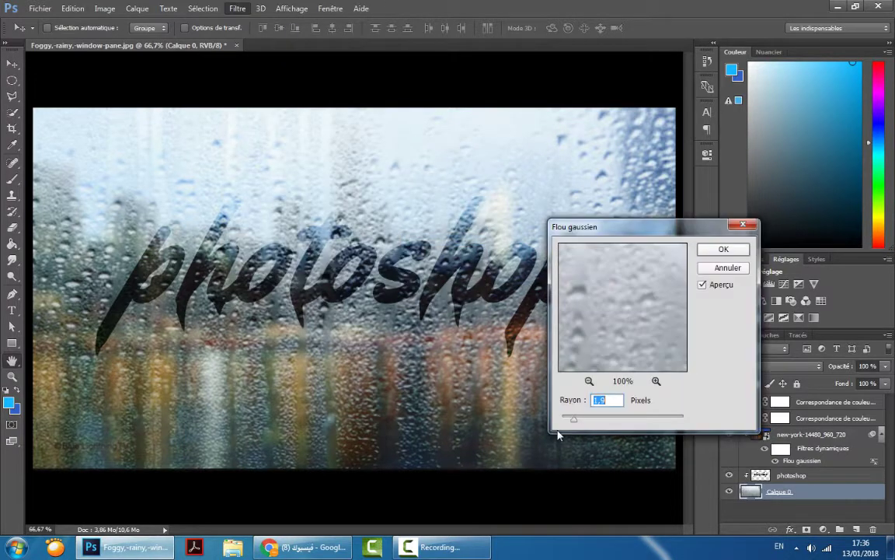
pyautogui.moveTo(573, 420)
pyautogui.mouseDown()
pyautogui.moveTo(554, 423)
pyautogui.moveTo(600, 423)
pyautogui.moveTo(570, 420)
pyautogui.mouseUp()
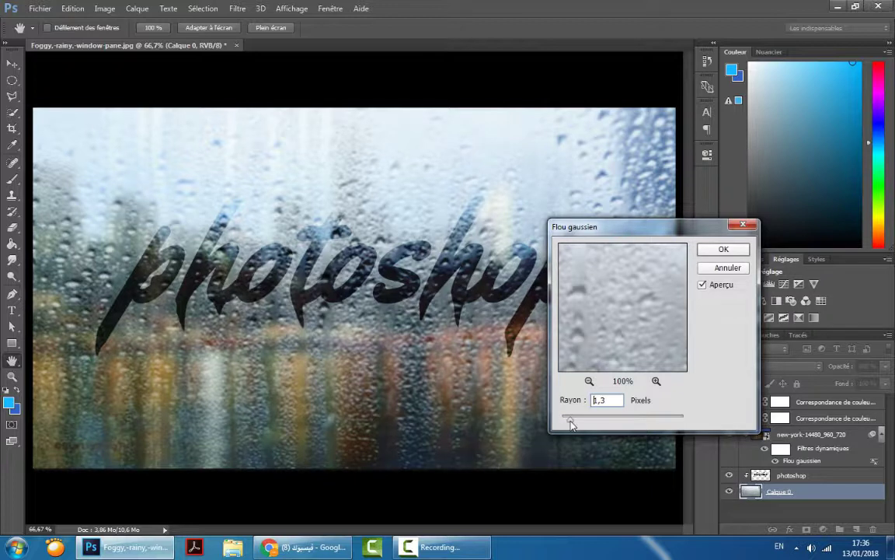
pyautogui.click(722, 250)
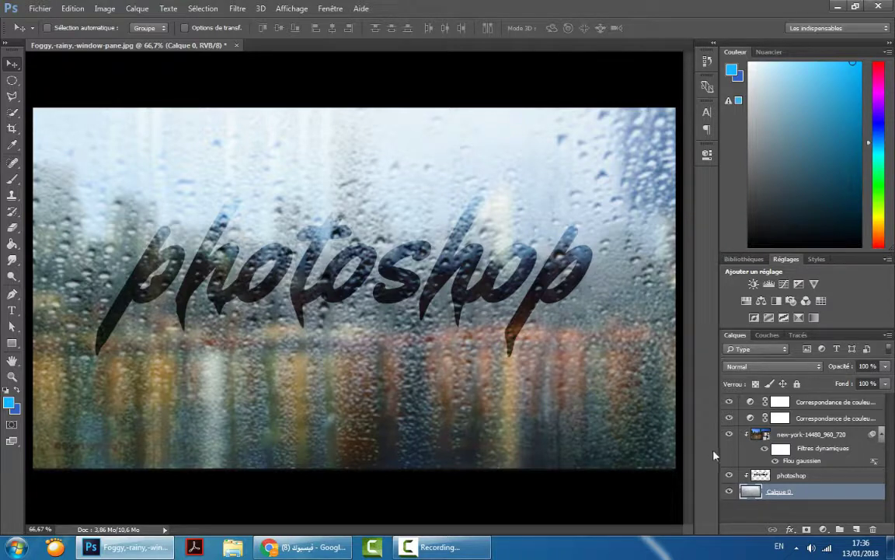
pyautogui.click(780, 475)
# Nudge the 'photoshop' text up-left and compare the original image in the History panel
pyautogui.moveTo(311, 273)
pyautogui.mouseDown()
pyautogui.moveTo(301, 271)
pyautogui.moveTo(308, 276)
pyautogui.mouseUp()
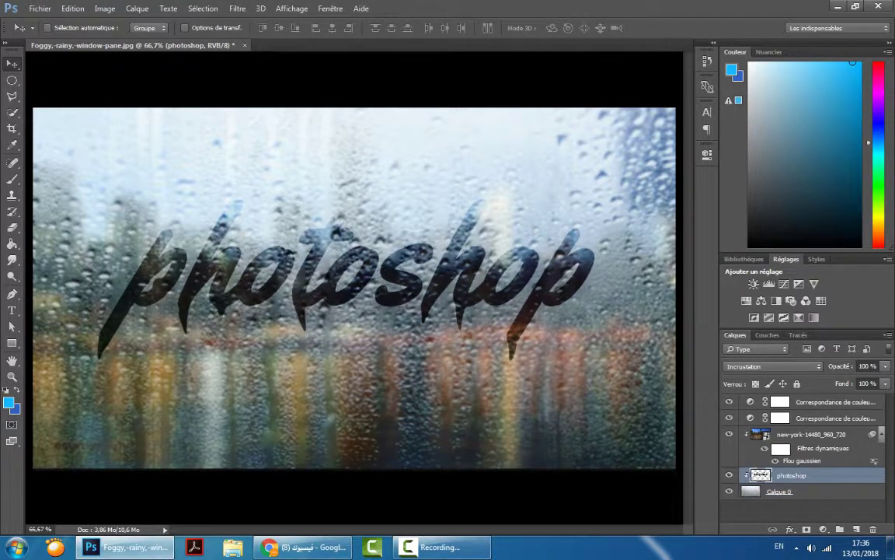
pyautogui.click(707, 61)
pyautogui.scroll(3, 622, 85)
pyautogui.scroll(3, 622, 85)
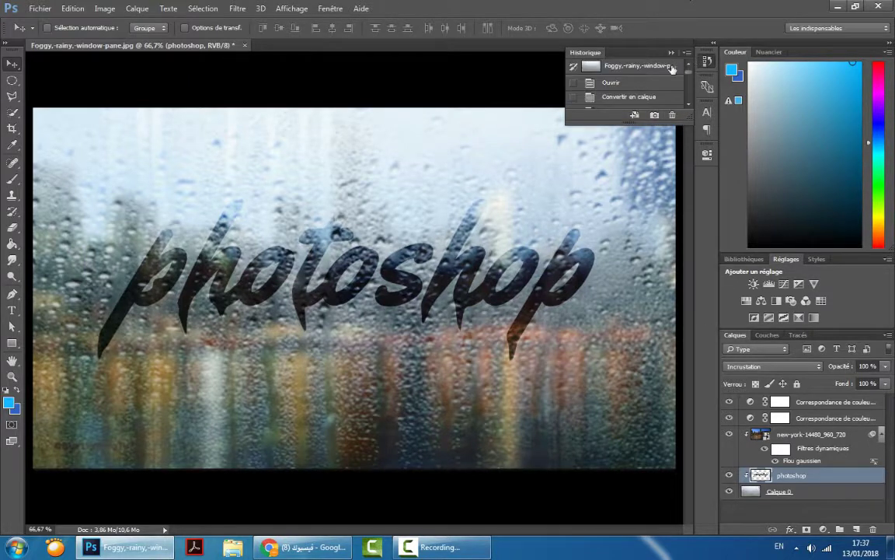
pyautogui.click(622, 65)
pyautogui.scroll(-5, 677, 85)
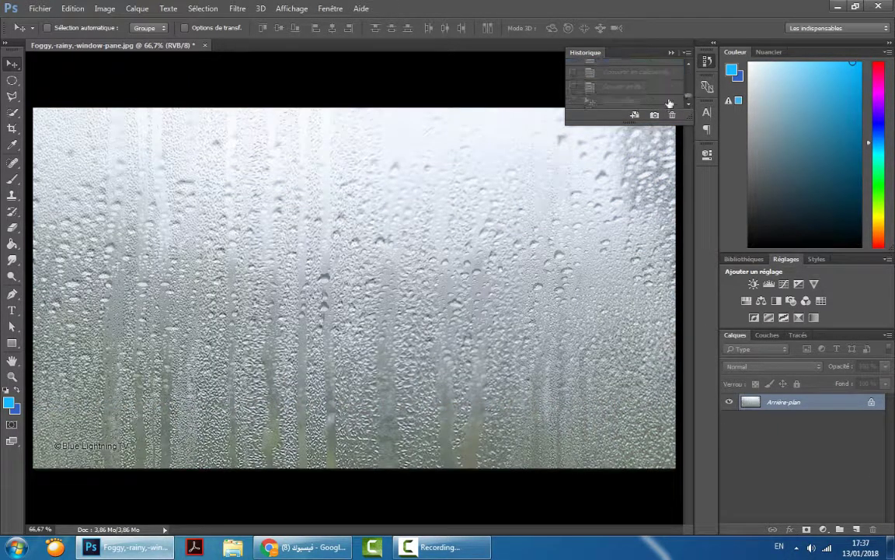
pyautogui.click(652, 101)
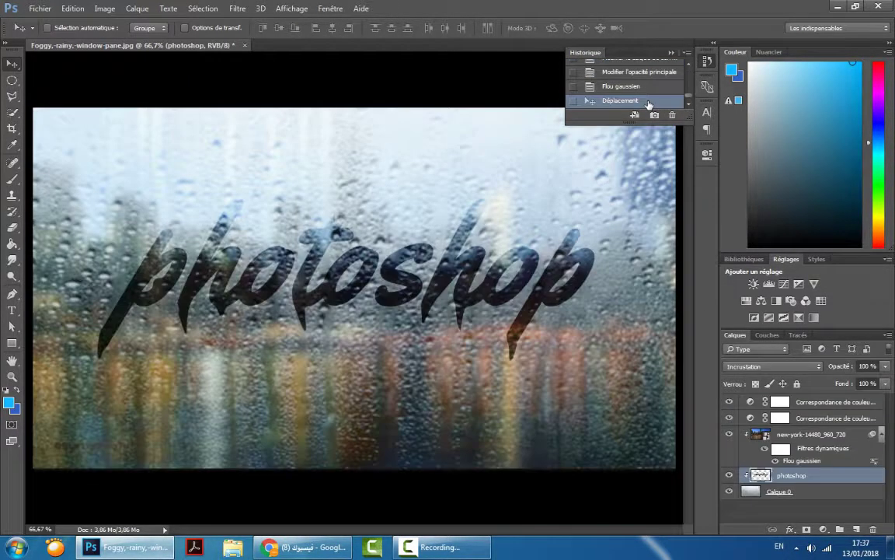
pyautogui.click(672, 53)
# Fade a band across the lettering with the Eraser at 34% opacity
pyautogui.press('e')
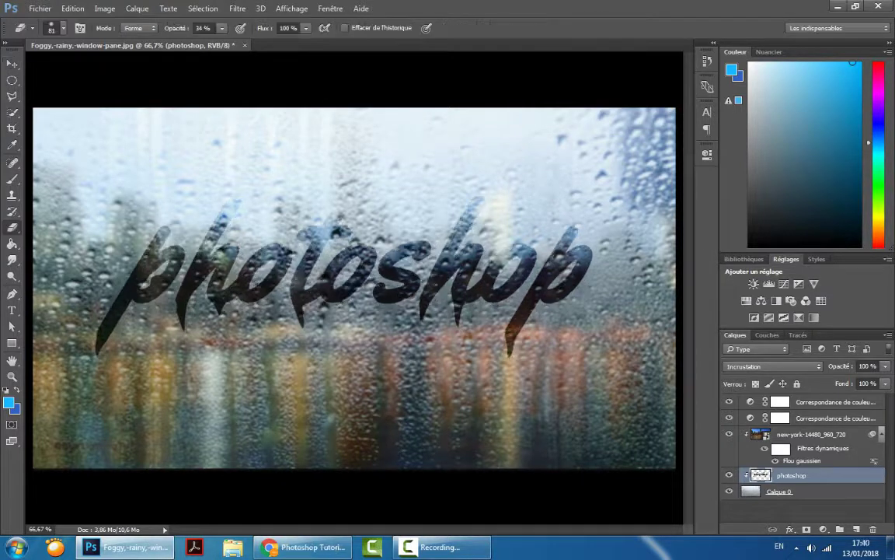
pyautogui.click(224, 45)
pyautogui.moveTo(68, 342)
pyautogui.mouseDown()
pyautogui.moveTo(78, 286)
pyautogui.moveTo(198, 268)
pyautogui.moveTo(304, 269)
pyautogui.moveTo(546, 315)
pyautogui.mouseUp()
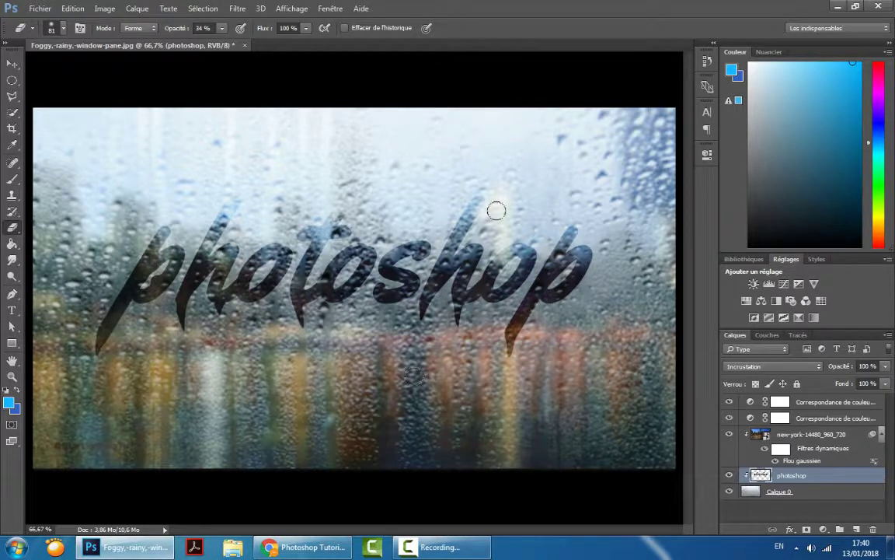
pyautogui.click(708, 70)
pyautogui.click(614, 72)
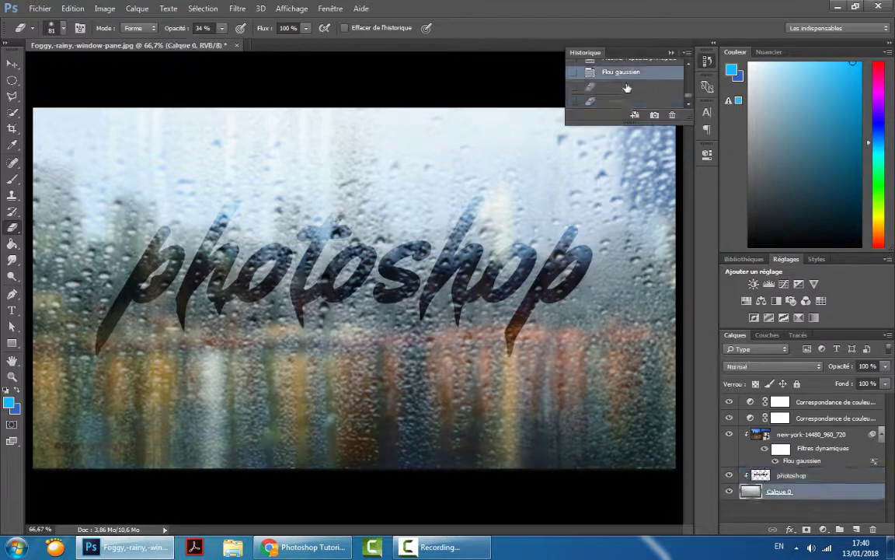
pyautogui.click(614, 101)
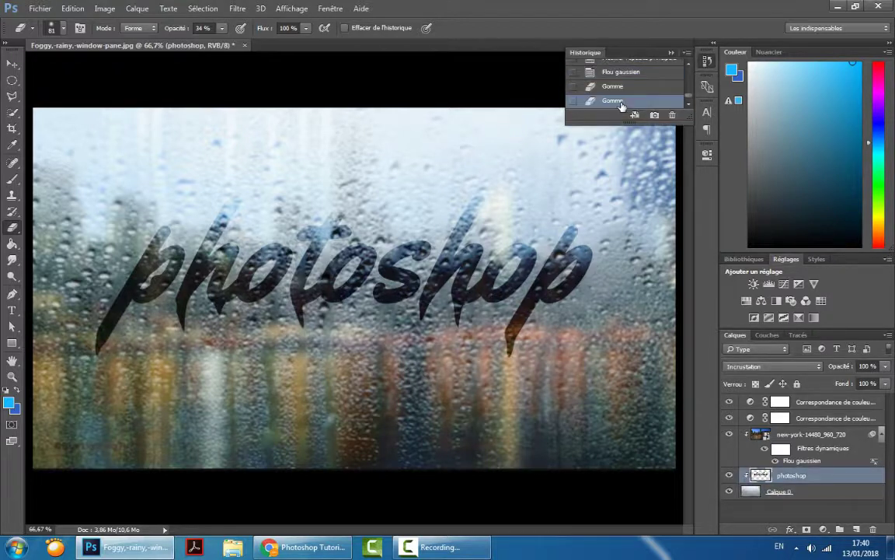
pyautogui.click(682, 48)
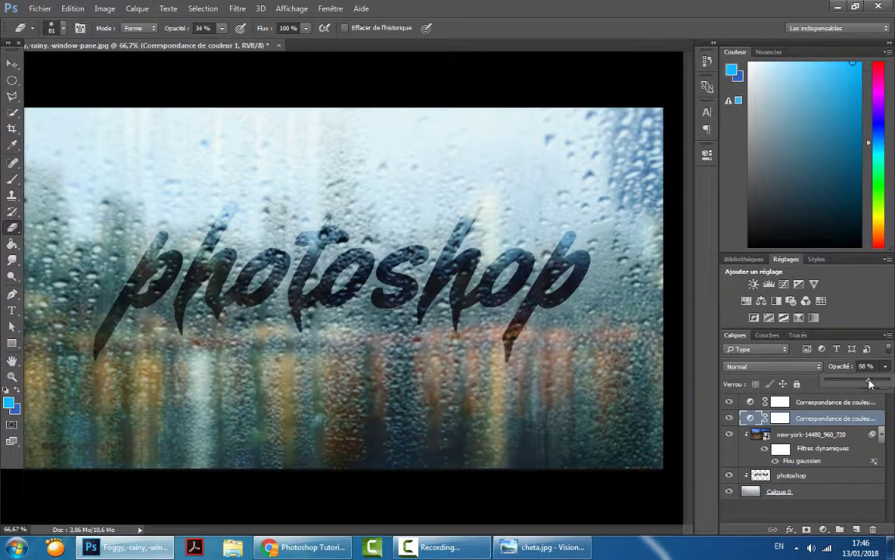
# Set the lower Colour Lookup grade to 34% opacity and lightly erase across the photoshop lettering
pyautogui.moveTo(870, 382); pyautogui.dragTo(867, 383)
pyautogui.moveTo(850, 382); pyautogui.dragTo(848, 383)
pyautogui.click(785, 475)
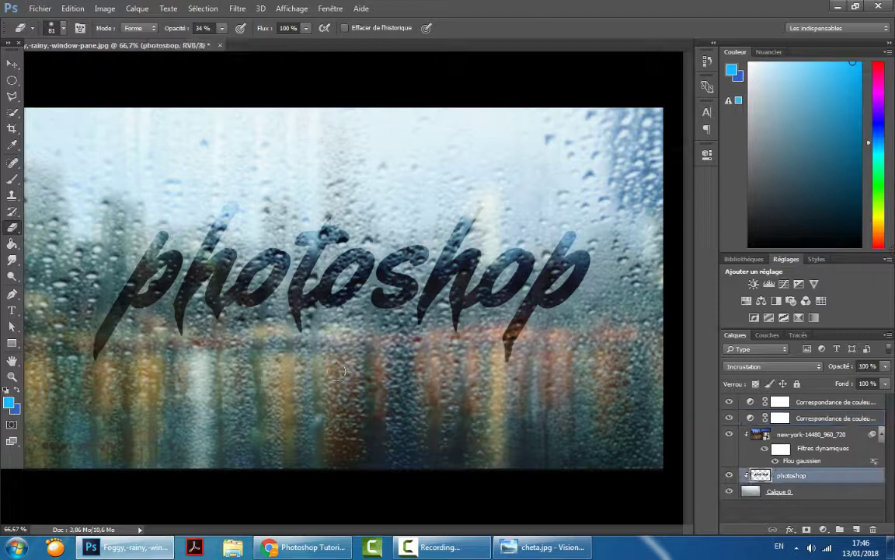
pyautogui.moveTo(315, 298); pyautogui.dragTo(600, 347)
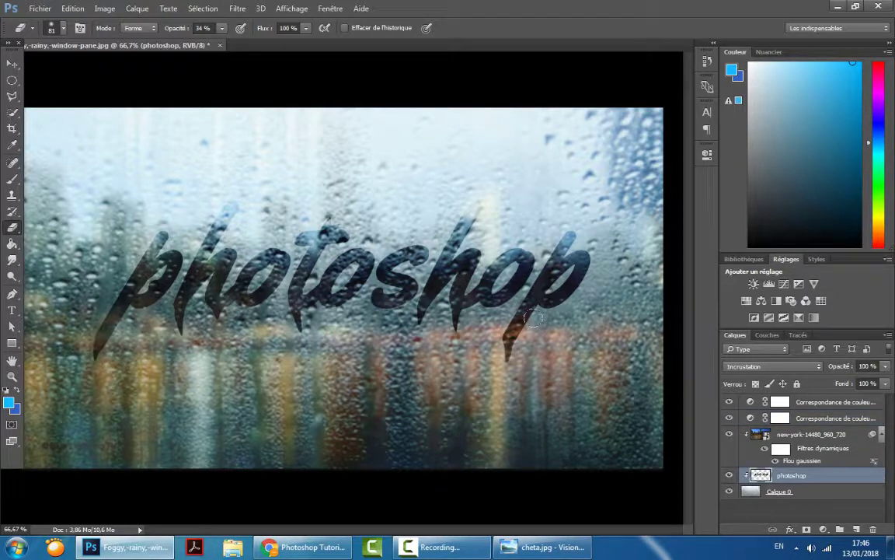